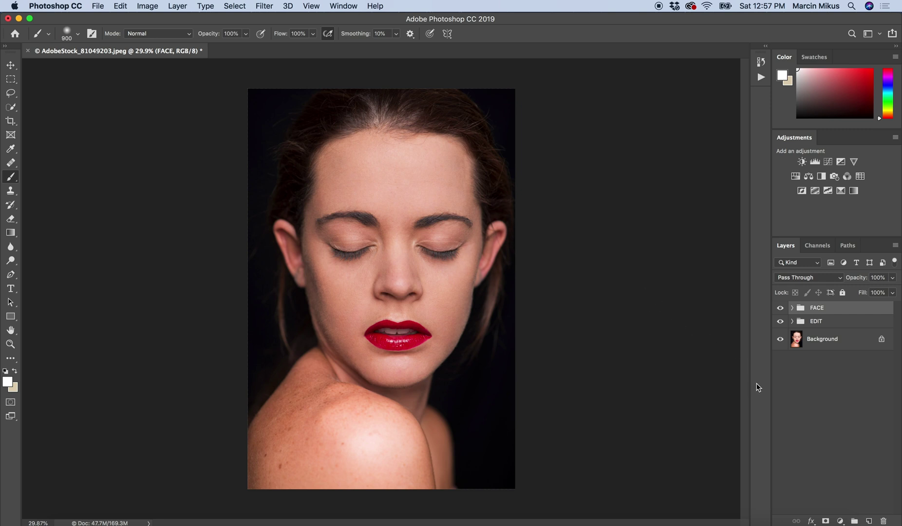
Hide and reshow the FACE group to compare the portrait with and without its edits.
{"action": "left_click", "coordinate": [779, 308]}
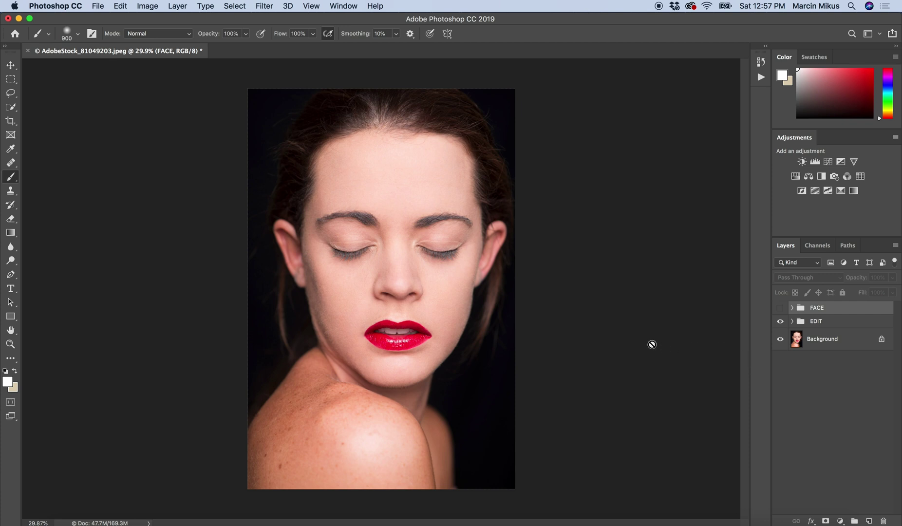
{"action": "left_click", "coordinate": [780, 308]}
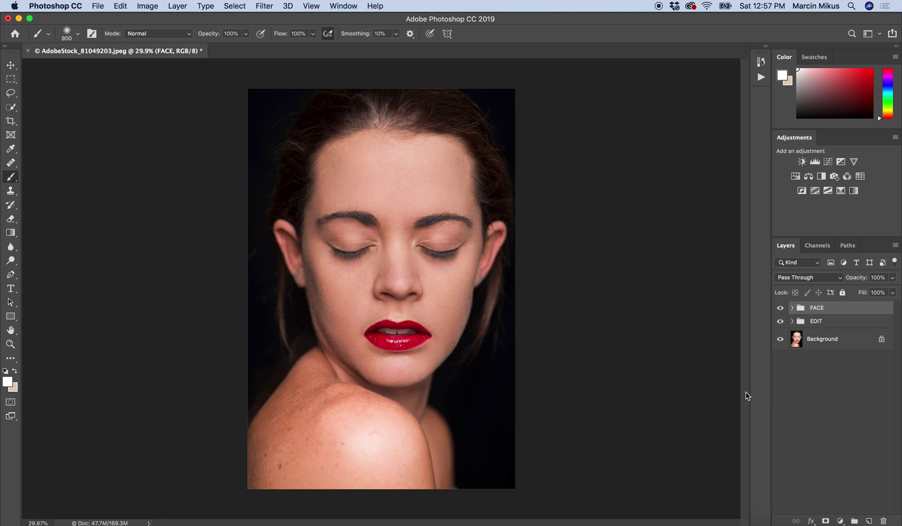
Delete the FACE group and stamp the visible image into a new Layer 1.
{"action": "key", "text": "Delete"}
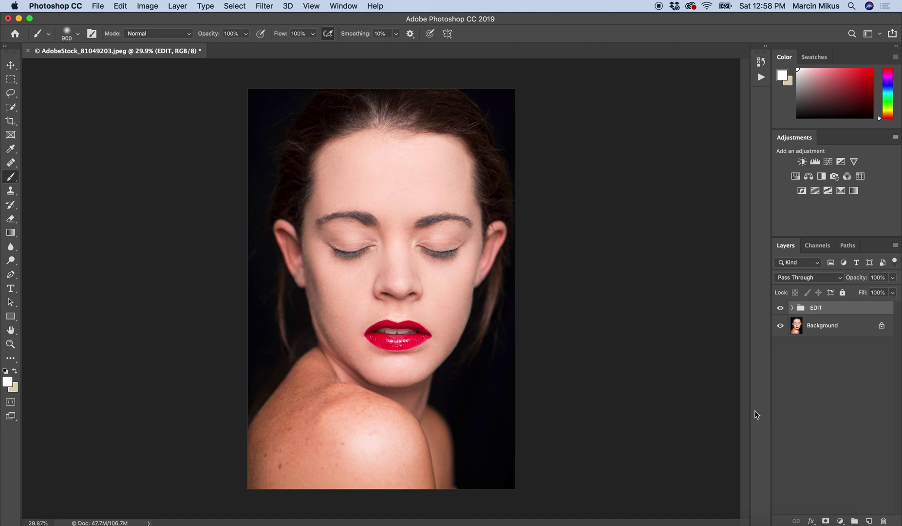
{"action": "key", "text": "super+alt+shift+e"}
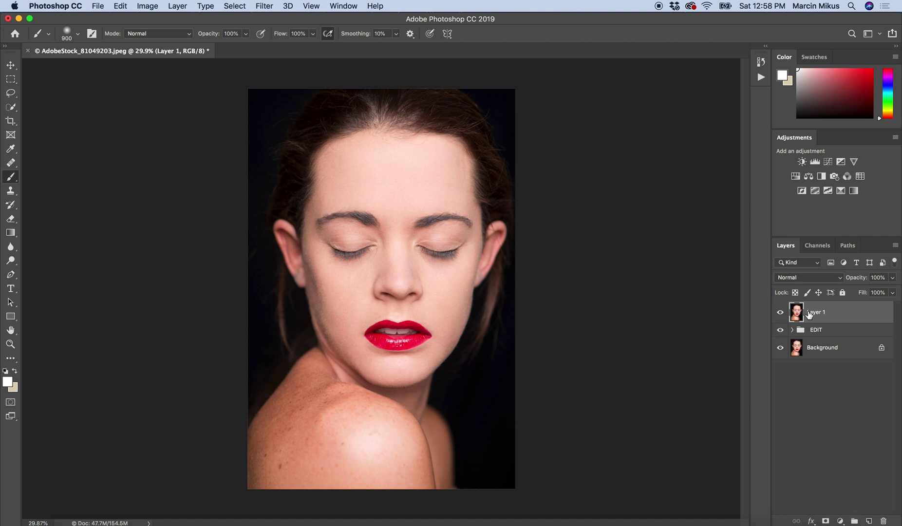
{"action": "double_click", "coordinate": [819, 313]}
Rename Layer 1 to 'face' and convert it to a smart object.
{"action": "type", "text": "face"}
{"action": "key", "text": "Return"}
{"action": "right_click", "coordinate": [815, 314]}
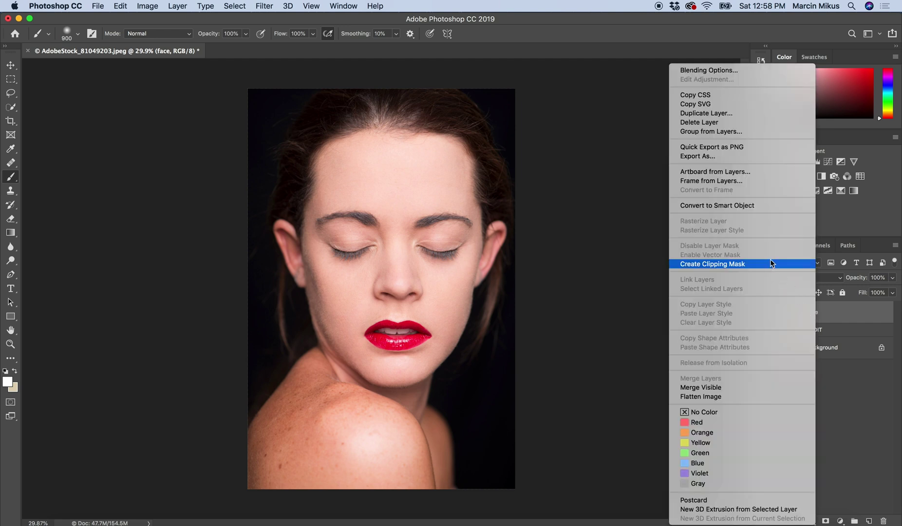
{"action": "left_click", "coordinate": [737, 209]}
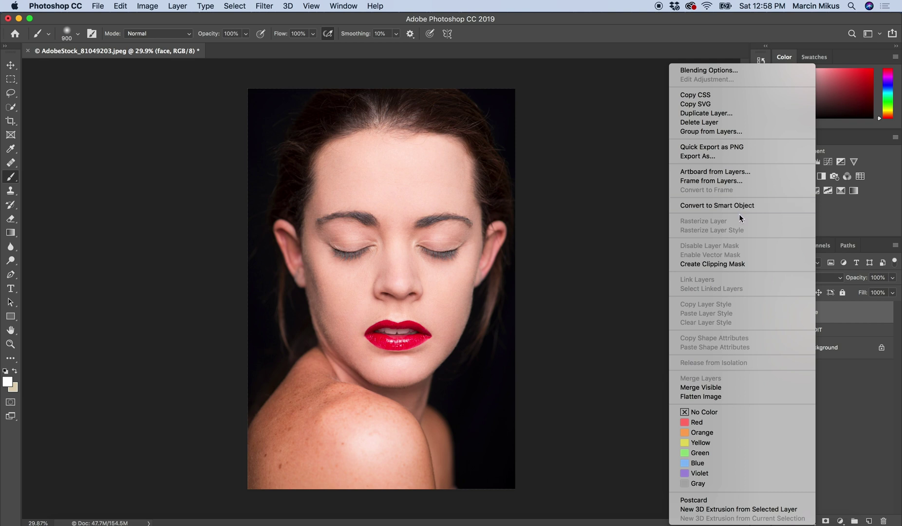
{"action": "left_click", "coordinate": [737, 206]}
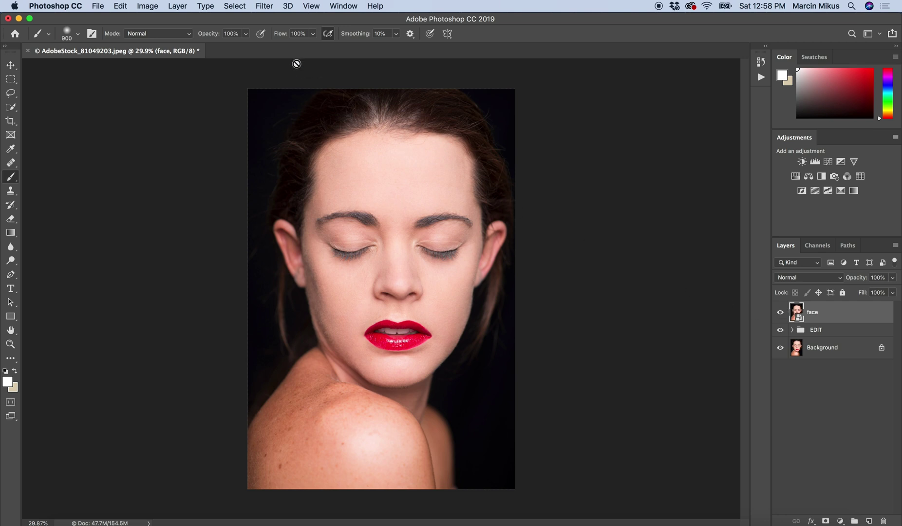
{"action": "left_click", "coordinate": [264, 8]}
Apply a Camera Raw filter to the face layer: Highlights -30, Exposure -0.80, Contrast about +15.
{"action": "left_click", "coordinate": [289, 73]}
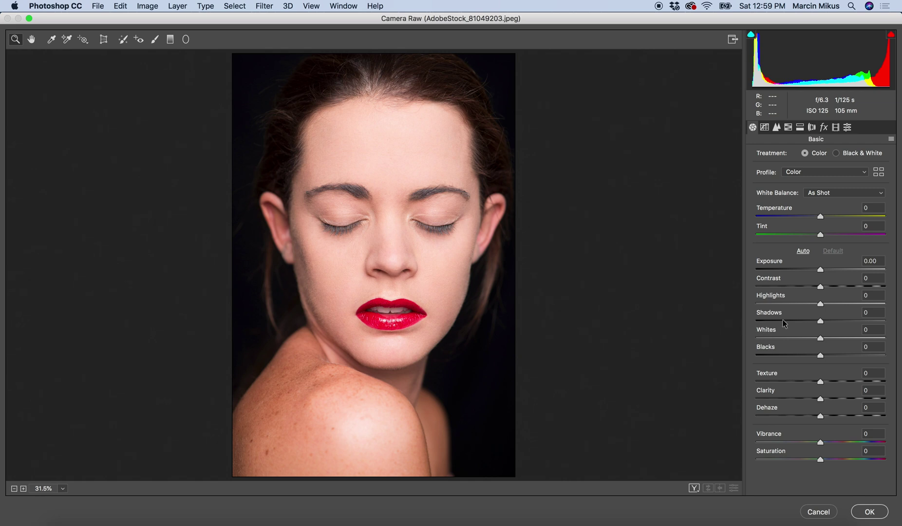
{"action": "left_click_drag", "start_coordinate": [820, 307], "coordinate": [801, 311]}
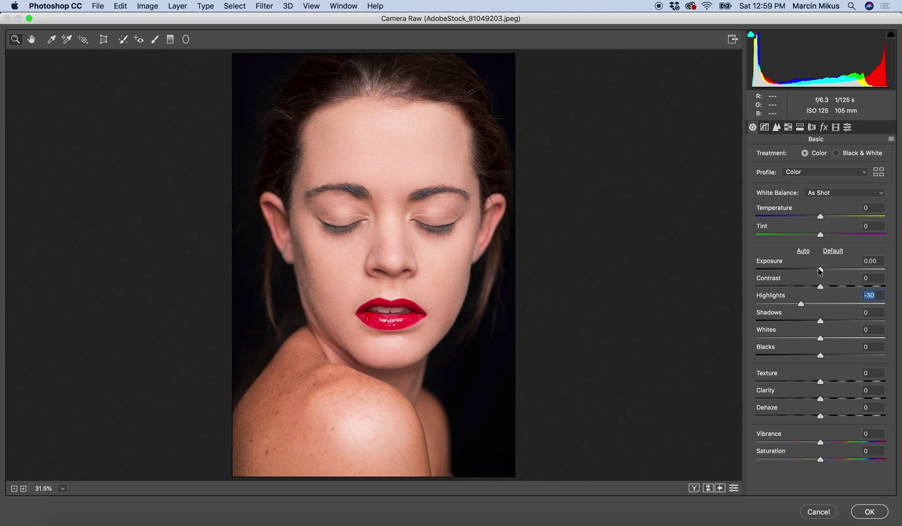
{"action": "left_click_drag", "start_coordinate": [819, 272], "coordinate": [809, 275]}
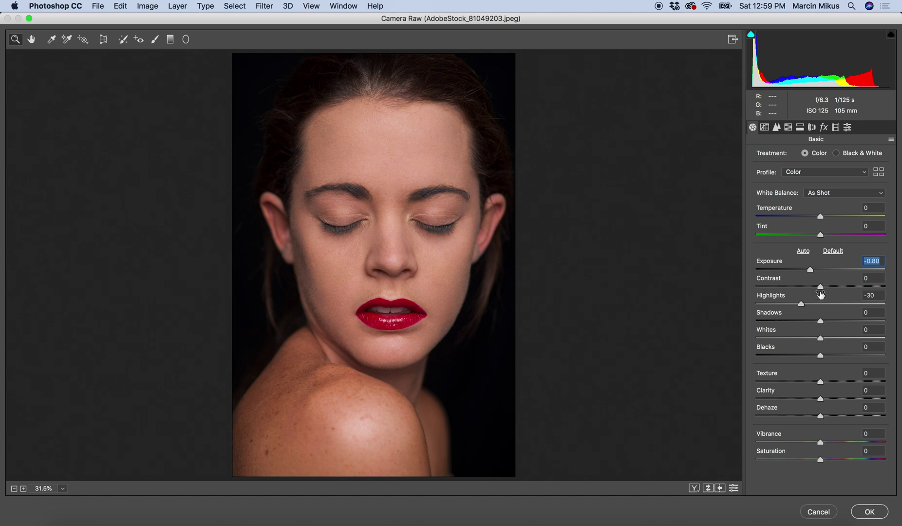
{"action": "left_click_drag", "start_coordinate": [822, 290], "coordinate": [831, 290]}
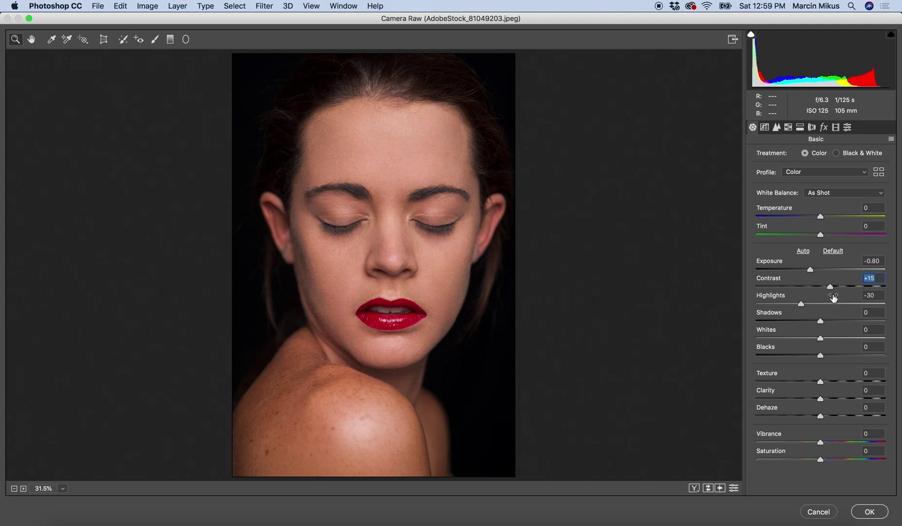
{"action": "left_click_drag", "start_coordinate": [828, 286], "coordinate": [829, 286]}
{"action": "left_click", "coordinate": [868, 511]}
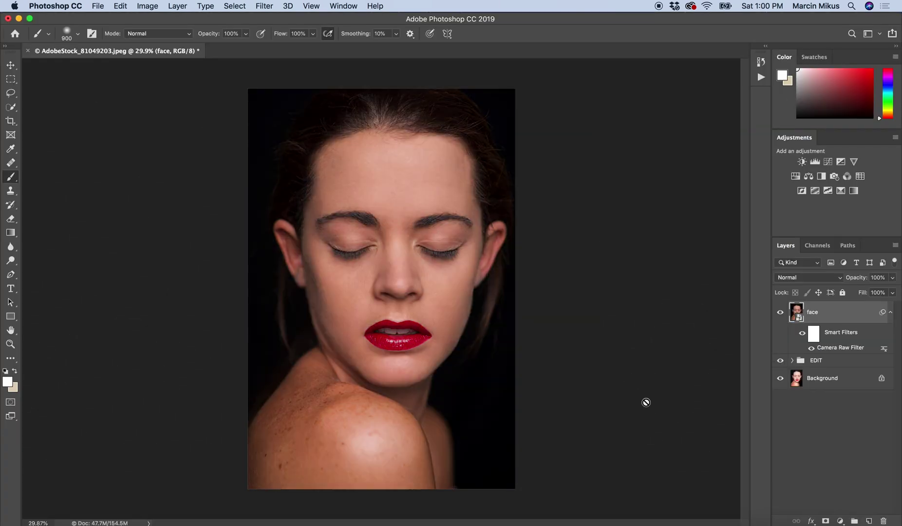
Add a layer mask to the face layer and invert it to black.
{"action": "left_click", "coordinate": [780, 313]}
{"action": "left_click", "coordinate": [780, 312]}
{"action": "left_click", "coordinate": [825, 521]}
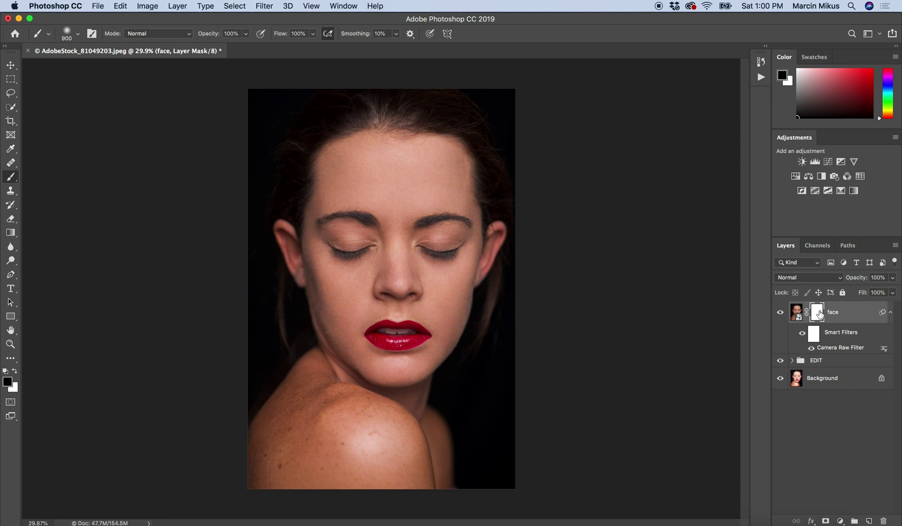
{"action": "left_click", "coordinate": [781, 314]}
{"action": "key", "text": "super+i"}
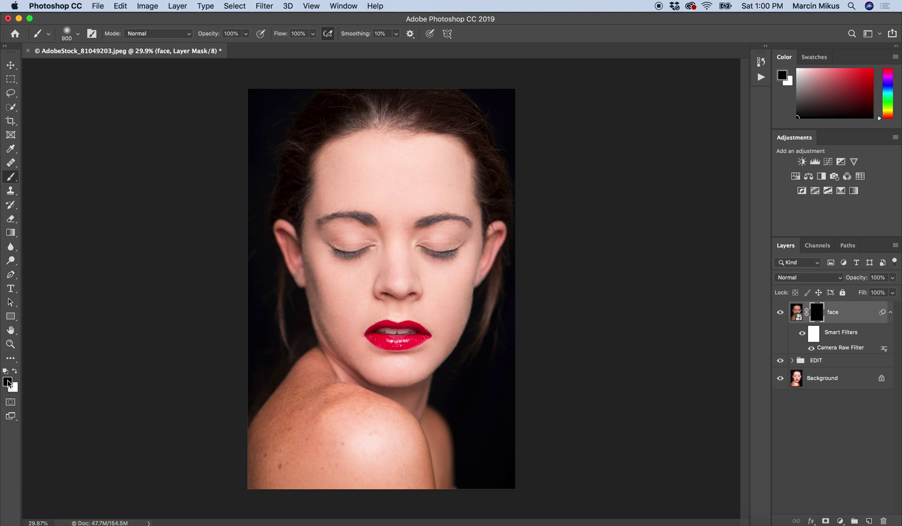
Paint white on the mask over the forehead and neck to reveal the toning.
{"action": "key", "text": "x"}
{"action": "key", "text": "x"}
{"action": "key", "text": "x"}
{"action": "key", "text": "x"}
{"action": "key", "text": "x"}
{"action": "key", "text": "x"}
{"action": "key", "text": "x"}
{"action": "key", "text": "x"}
{"action": "key", "text": "x"}
{"action": "left_click", "coordinate": [78, 34]}
{"action": "left_click", "coordinate": [76, 35]}
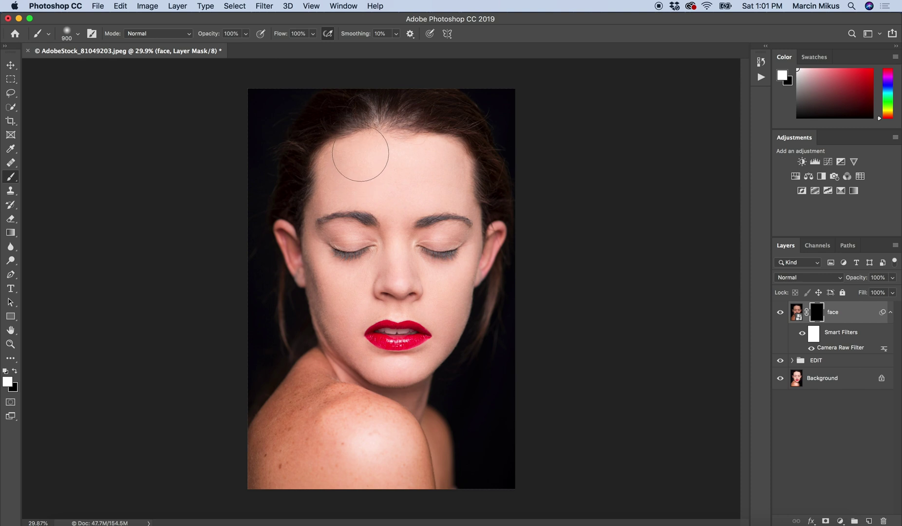
{"action": "mouse_move", "coordinate": [352, 165]}
{"action": "left_mouse_down"}
{"action": "mouse_move", "coordinate": [337, 195]}
{"action": "mouse_move", "coordinate": [367, 159]}
{"action": "mouse_move", "coordinate": [418, 157]}
{"action": "mouse_move", "coordinate": [454, 171]}
{"action": "mouse_move", "coordinate": [379, 142]}
{"action": "mouse_move", "coordinate": [331, 172]}
{"action": "mouse_move", "coordinate": [321, 272]}
{"action": "mouse_move", "coordinate": [297, 231]}
{"action": "mouse_move", "coordinate": [339, 338]}
{"action": "mouse_move", "coordinate": [345, 284]}
{"action": "mouse_move", "coordinate": [364, 270]}
{"action": "mouse_move", "coordinate": [345, 253]}
{"action": "mouse_move", "coordinate": [388, 233]}
{"action": "mouse_move", "coordinate": [377, 191]}
{"action": "mouse_move", "coordinate": [350, 152]}
{"action": "mouse_move", "coordinate": [393, 143]}
{"action": "mouse_move", "coordinate": [438, 149]}
{"action": "mouse_move", "coordinate": [456, 183]}
{"action": "mouse_move", "coordinate": [452, 195]}
{"action": "mouse_move", "coordinate": [410, 203]}
{"action": "mouse_move", "coordinate": [424, 221]}
{"action": "mouse_move", "coordinate": [402, 273]}
{"action": "mouse_move", "coordinate": [374, 286]}
{"action": "mouse_move", "coordinate": [352, 320]}
{"action": "mouse_move", "coordinate": [357, 351]}
{"action": "mouse_move", "coordinate": [419, 352]}
{"action": "mouse_move", "coordinate": [437, 326]}
{"action": "mouse_move", "coordinate": [451, 262]}
{"action": "mouse_move", "coordinate": [469, 260]}
{"action": "mouse_move", "coordinate": [481, 238]}
{"action": "mouse_move", "coordinate": [470, 264]}
{"action": "mouse_move", "coordinate": [438, 229]}
{"action": "mouse_move", "coordinate": [436, 270]}
{"action": "mouse_move", "coordinate": [411, 276]}
{"action": "mouse_move", "coordinate": [372, 313]}
{"action": "mouse_move", "coordinate": [371, 367]}
{"action": "mouse_move", "coordinate": [395, 372]}
{"action": "mouse_move", "coordinate": [373, 368]}
{"action": "mouse_move", "coordinate": [363, 292]}
{"action": "mouse_move", "coordinate": [343, 273]}
{"action": "mouse_move", "coordinate": [332, 156]}
{"action": "mouse_move", "coordinate": [446, 160]}
{"action": "mouse_move", "coordinate": [394, 148]}
{"action": "mouse_move", "coordinate": [334, 294]}
{"action": "left_mouse_up"}
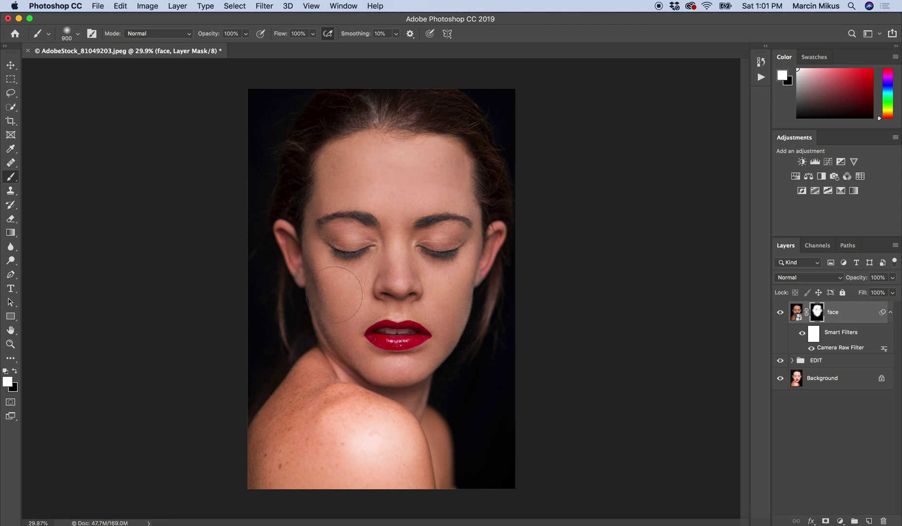
{"action": "key", "text": "bracketleft"}
{"action": "key", "text": "bracketleft"}
{"action": "key", "text": "bracketleft"}
{"action": "key", "text": "bracketleft"}
{"action": "key", "text": "bracketleft"}
{"action": "key", "text": "bracketleft"}
{"action": "mouse_move", "coordinate": [341, 377]}
{"action": "left_mouse_down"}
{"action": "mouse_move", "coordinate": [430, 400]}
{"action": "mouse_move", "coordinate": [427, 384]}
{"action": "mouse_move", "coordinate": [416, 416]}
{"action": "mouse_move", "coordinate": [420, 393]}
{"action": "mouse_move", "coordinate": [416, 408]}
{"action": "mouse_move", "coordinate": [404, 400]}
{"action": "mouse_move", "coordinate": [412, 395]}
{"action": "mouse_move", "coordinate": [409, 412]}
{"action": "mouse_move", "coordinate": [425, 392]}
{"action": "mouse_move", "coordinate": [413, 402]}
{"action": "mouse_move", "coordinate": [408, 384]}
{"action": "mouse_move", "coordinate": [334, 369]}
{"action": "left_mouse_up"}
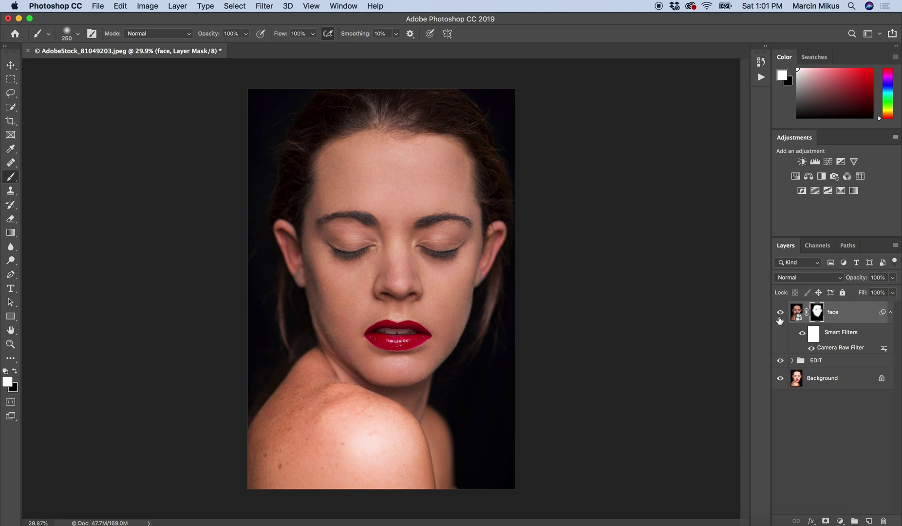
View the mask on its own and fill its grey gaps over the face with white.
{"action": "left_click", "coordinate": [779, 314]}
{"action": "left_click", "coordinate": [777, 314]}
{"action": "left_click", "coordinate": [817, 312], "text": "alt"}
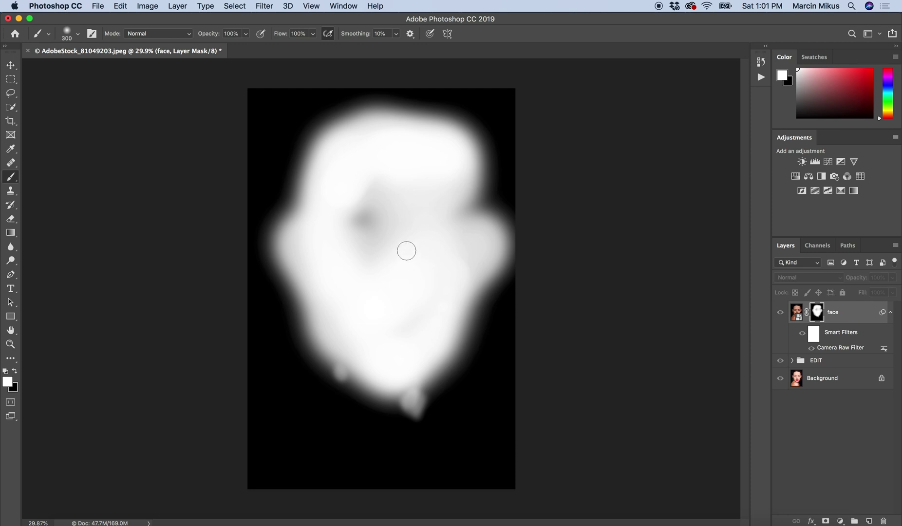
{"action": "key", "text": "bracketright"}
{"action": "key", "text": "bracketright"}
{"action": "key", "text": "bracketright"}
{"action": "key", "text": "bracketright"}
{"action": "key", "text": "bracketright"}
{"action": "key", "text": "bracketright"}
{"action": "key", "text": "bracketright"}
{"action": "key", "text": "bracketright"}
{"action": "key", "text": "bracketright"}
{"action": "mouse_move", "coordinate": [377, 191]}
{"action": "left_mouse_down"}
{"action": "mouse_move", "coordinate": [360, 224]}
{"action": "mouse_move", "coordinate": [378, 190]}
{"action": "mouse_move", "coordinate": [394, 246]}
{"action": "mouse_move", "coordinate": [374, 306]}
{"action": "mouse_move", "coordinate": [412, 283]}
{"action": "mouse_move", "coordinate": [404, 321]}
{"action": "mouse_move", "coordinate": [408, 200]}
{"action": "mouse_move", "coordinate": [425, 260]}
{"action": "mouse_move", "coordinate": [419, 209]}
{"action": "mouse_move", "coordinate": [422, 274]}
{"action": "left_mouse_up"}
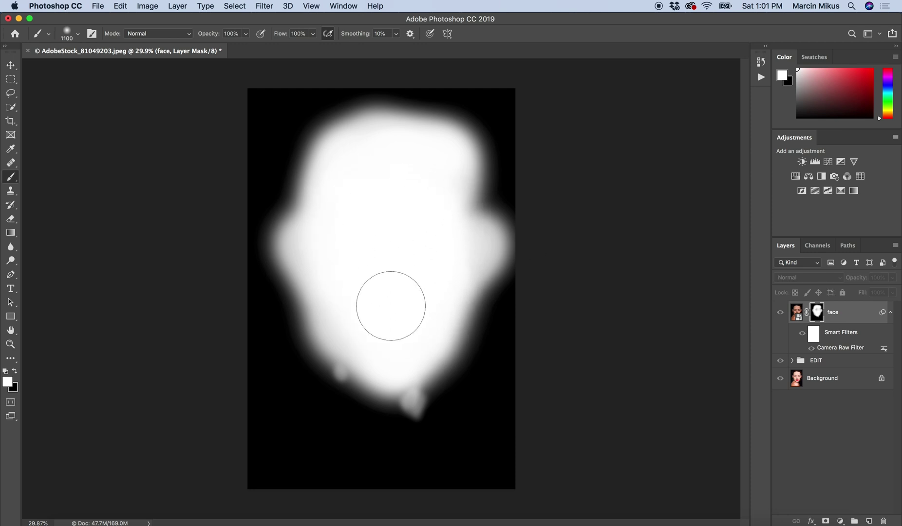
{"action": "left_click", "coordinate": [817, 312], "text": "alt"}
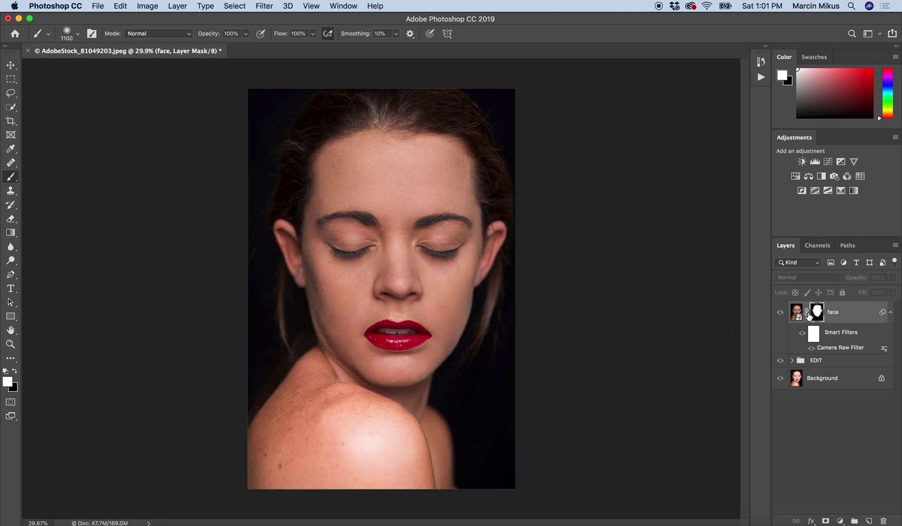
Show the face layer, target its image thumbnail, and reopen its Camera Raw filter.
{"action": "left_click", "coordinate": [780, 313]}
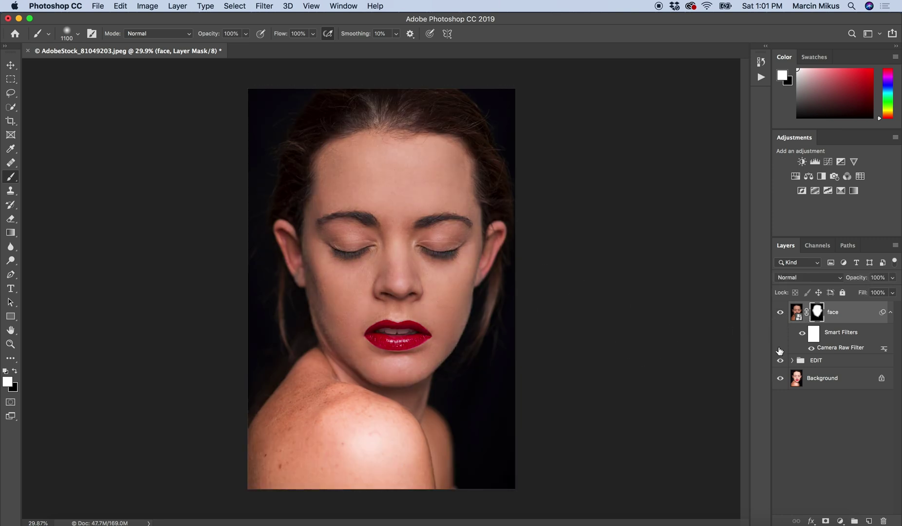
{"action": "left_click", "coordinate": [834, 347]}
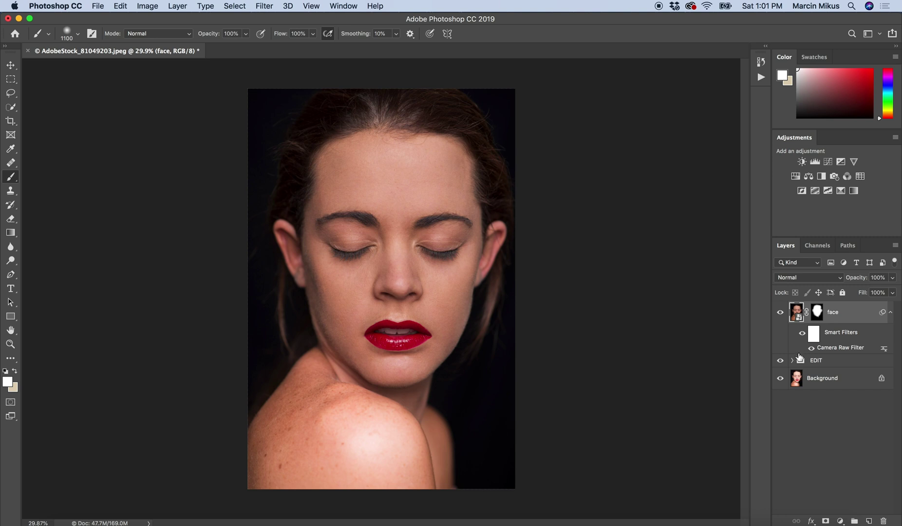
{"action": "double_click", "coordinate": [831, 348]}
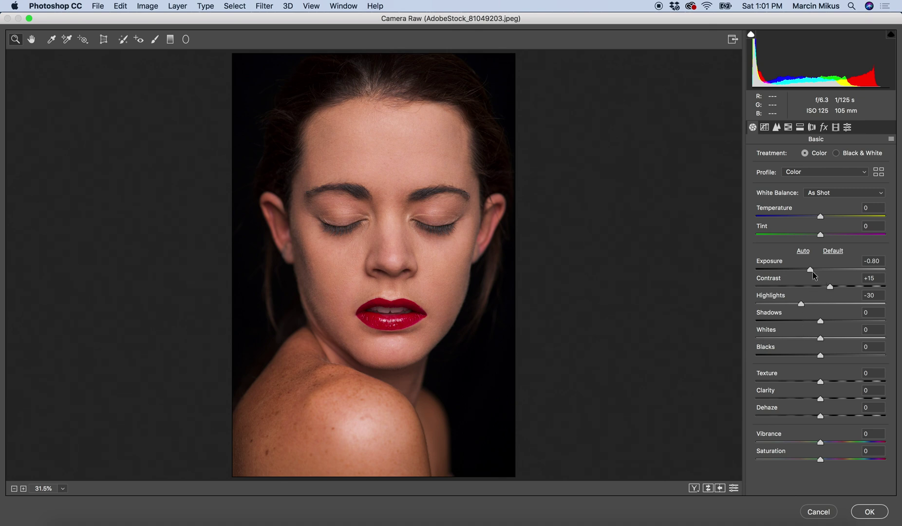
Ease Highlights to -20, add Texture +10 and slight Clarity, apply, then compare.
{"action": "left_click_drag", "start_coordinate": [803, 305], "coordinate": [832, 288]}
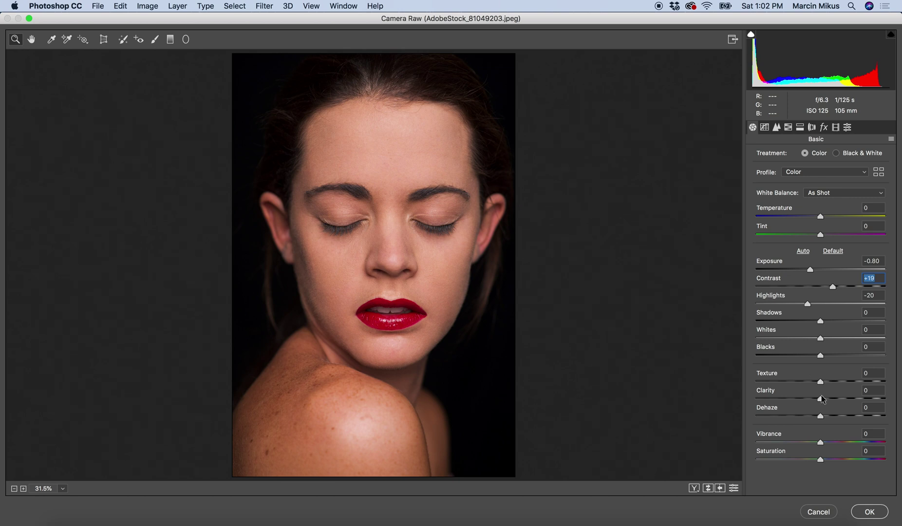
{"action": "left_click_drag", "start_coordinate": [822, 400], "coordinate": [836, 397]}
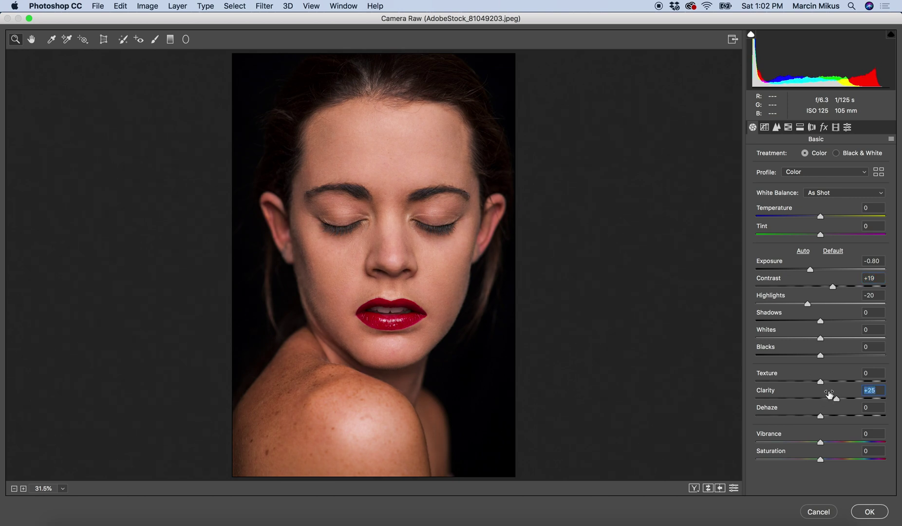
{"action": "double_click", "coordinate": [834, 398]}
{"action": "mouse_move", "coordinate": [820, 381]}
{"action": "left_mouse_down"}
{"action": "mouse_move", "coordinate": [838, 380]}
{"action": "mouse_move", "coordinate": [828, 380]}
{"action": "left_mouse_up"}
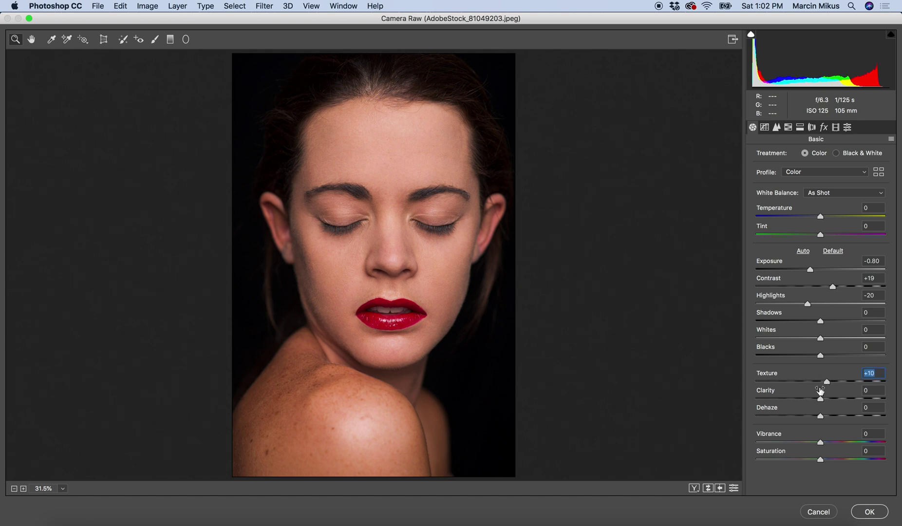
{"action": "left_click_drag", "start_coordinate": [820, 399], "coordinate": [823, 399]}
{"action": "left_click", "coordinate": [861, 510]}
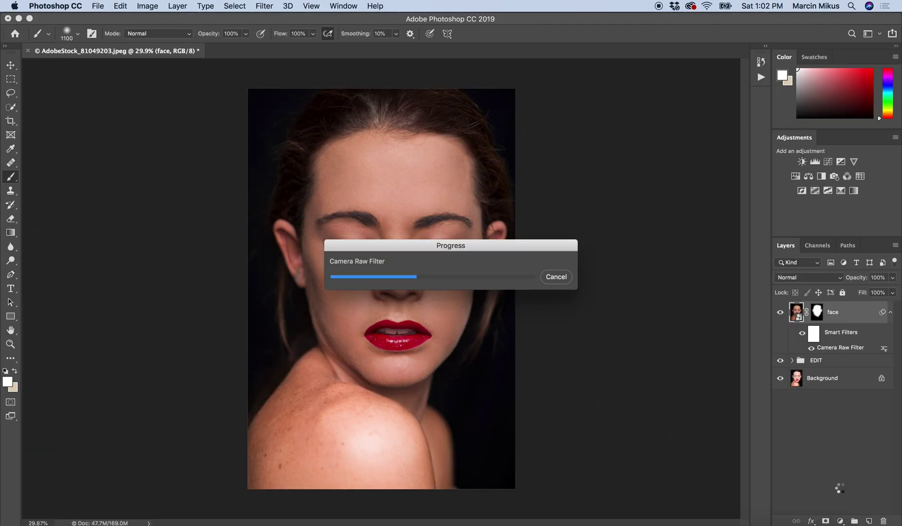
{"action": "left_click", "coordinate": [779, 312]}
{"action": "left_click", "coordinate": [780, 313]}
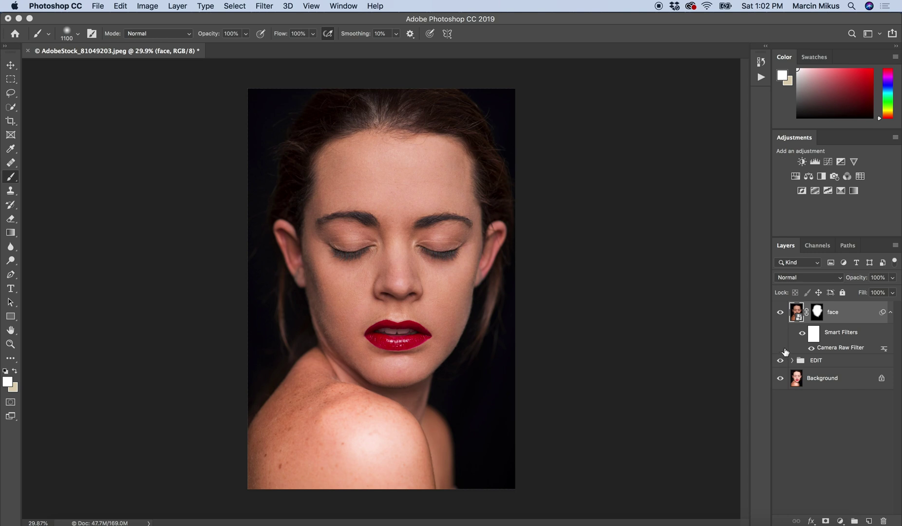
{"action": "double_click", "coordinate": [831, 347]}
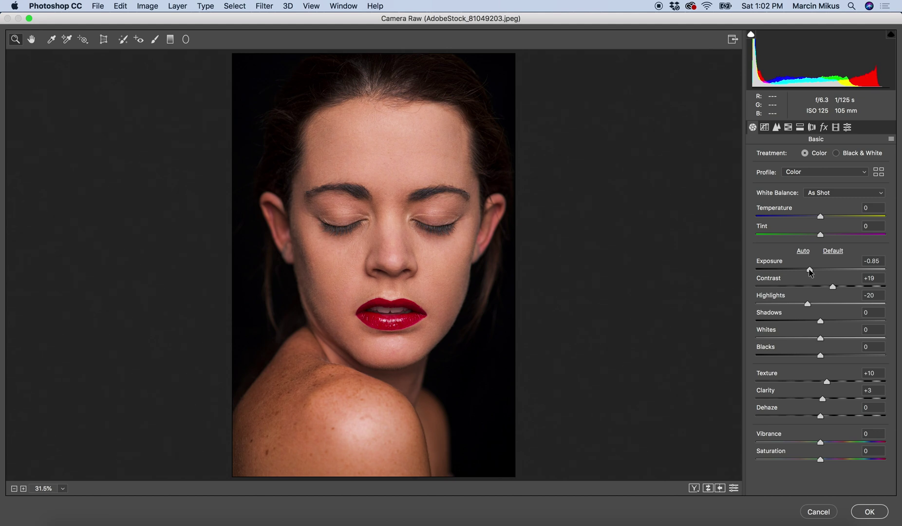
Lower the face filter's Exposure to -0.85 and apply it.
{"action": "left_click_drag", "start_coordinate": [810, 269], "coordinate": [835, 289]}
{"action": "left_click", "coordinate": [868, 510]}
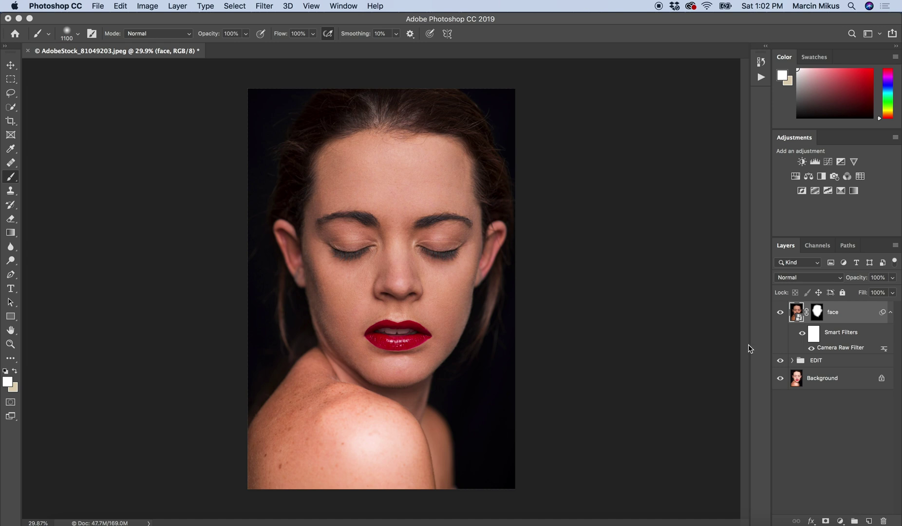
{"action": "left_click", "coordinate": [780, 316]}
{"action": "left_click", "coordinate": [779, 317]}
{"action": "left_click", "coordinate": [779, 316]}
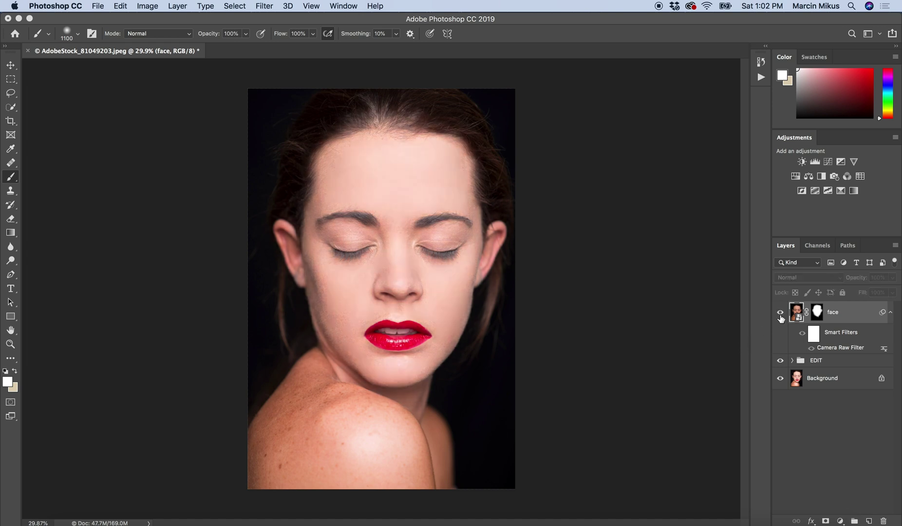
{"action": "left_click", "coordinate": [780, 316]}
{"action": "left_click", "coordinate": [780, 316]}
{"action": "left_click", "coordinate": [779, 315]}
{"action": "left_click", "coordinate": [780, 315]}
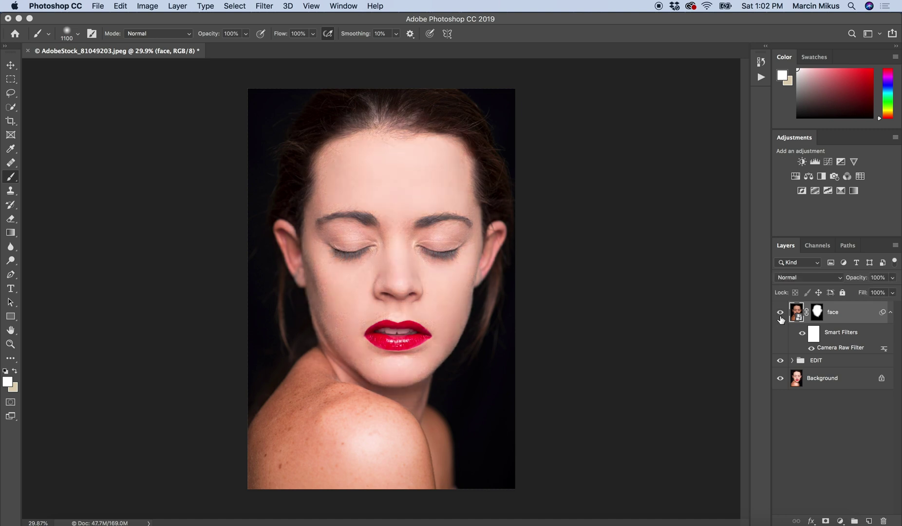
{"action": "left_click", "coordinate": [780, 315]}
{"action": "left_click", "coordinate": [779, 315]}
{"action": "left_click", "coordinate": [779, 316]}
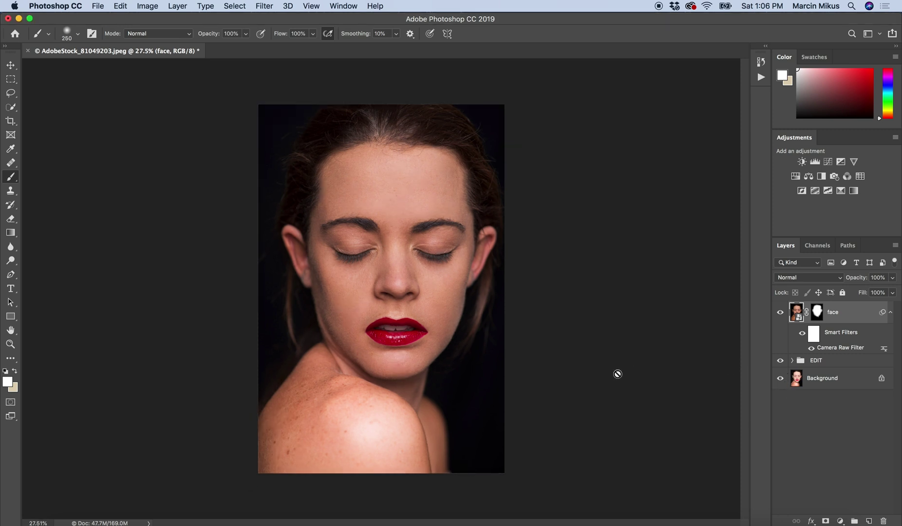
{"action": "left_click", "coordinate": [780, 313]}
{"action": "left_click", "coordinate": [780, 313]}
{"action": "double_click", "coordinate": [828, 347]}
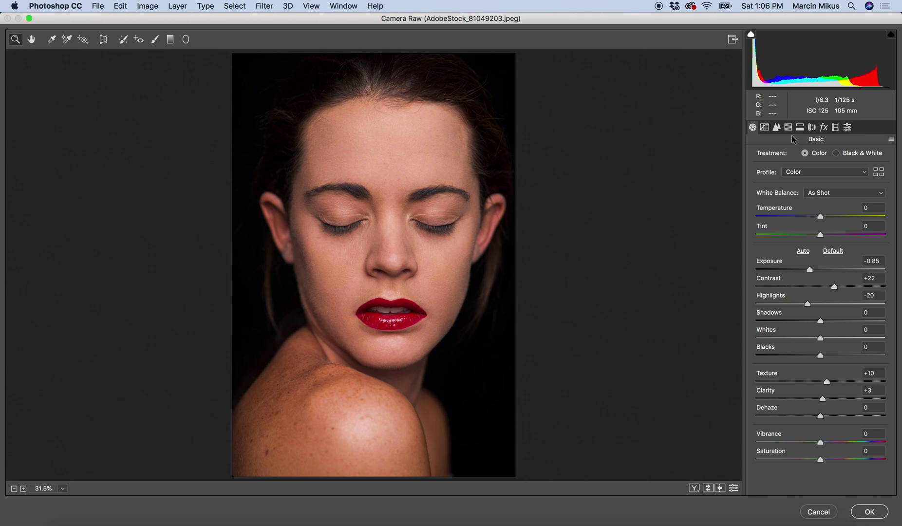
In HSL, raise Reds luminance to about +23 and reduce Reds saturation to -20.
{"action": "left_click", "coordinate": [788, 127]}
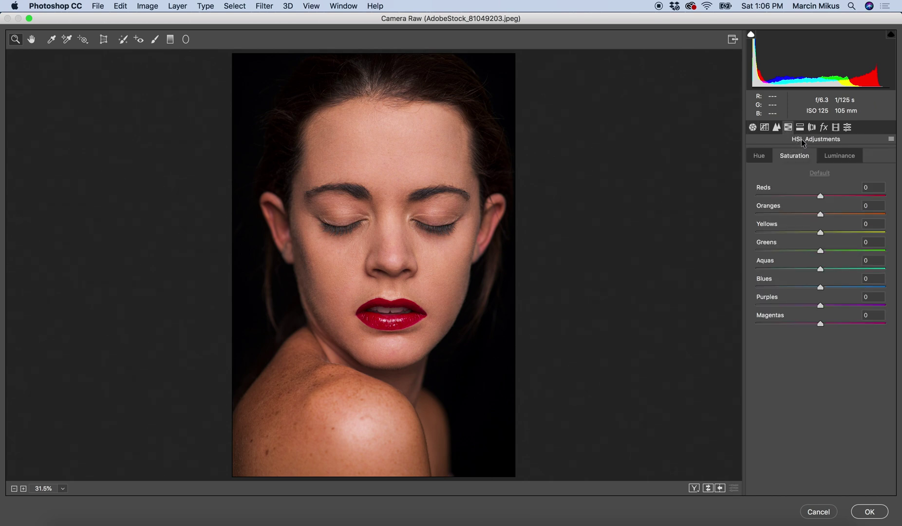
{"action": "left_click", "coordinate": [830, 155]}
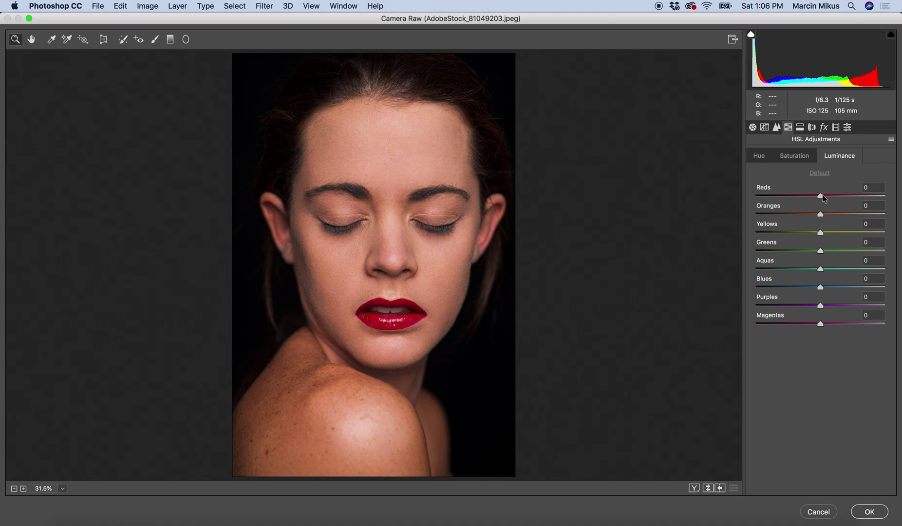
{"action": "left_click_drag", "start_coordinate": [820, 197], "coordinate": [834, 195]}
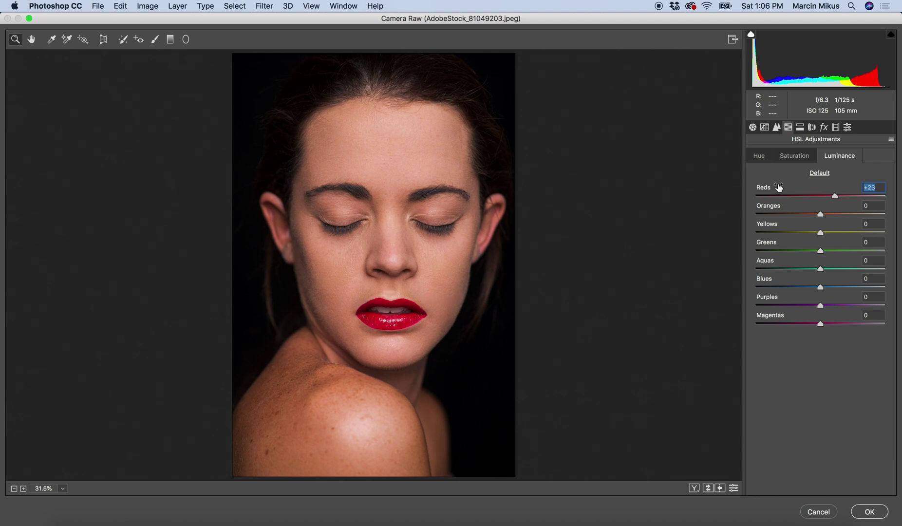
{"action": "left_click", "coordinate": [795, 156]}
{"action": "left_click_drag", "start_coordinate": [820, 196], "coordinate": [816, 196]}
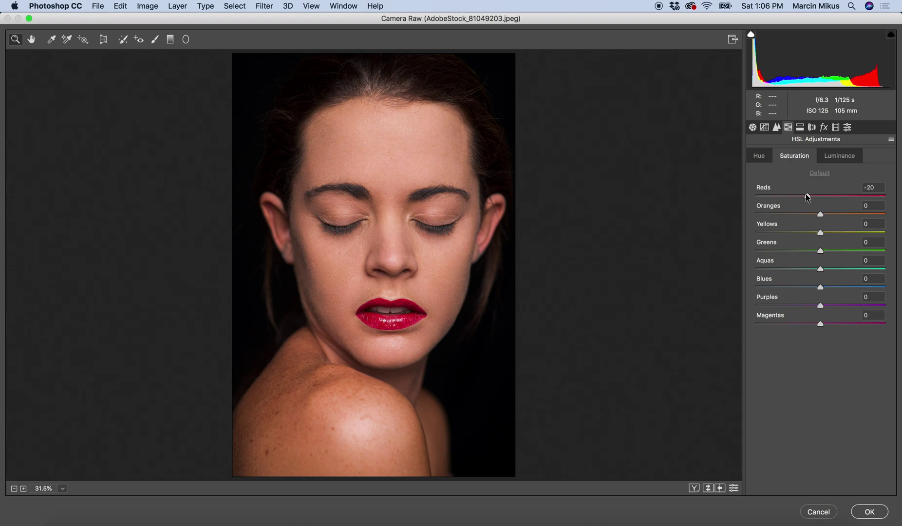
{"action": "left_click_drag", "start_coordinate": [807, 197], "coordinate": [807, 196]}
Ease Exposure to -0.75 in the Basic panel and apply the filter.
{"action": "left_click", "coordinate": [752, 127]}
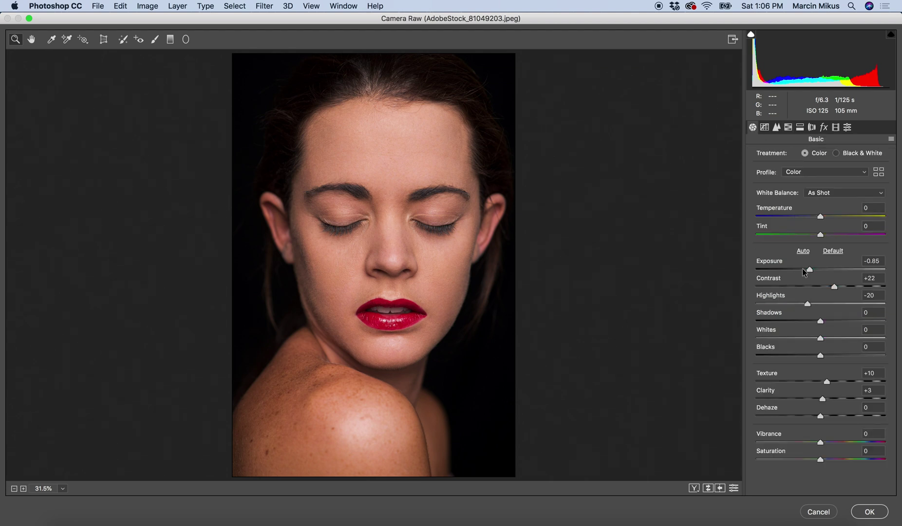
{"action": "left_click_drag", "start_coordinate": [809, 269], "coordinate": [810, 269]}
{"action": "left_click_drag", "start_coordinate": [810, 271], "coordinate": [811, 272]}
{"action": "left_click", "coordinate": [868, 511]}
{"action": "left_click", "coordinate": [861, 511]}
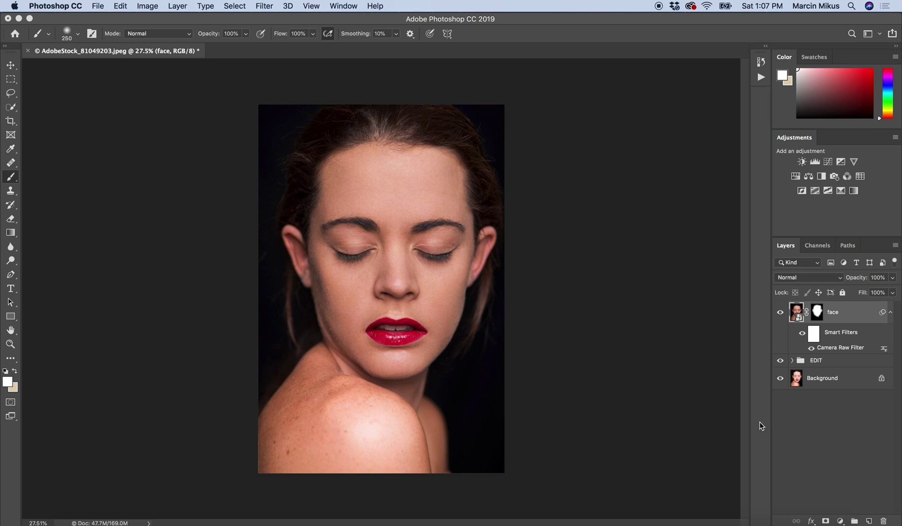
{"action": "left_click", "coordinate": [780, 318]}
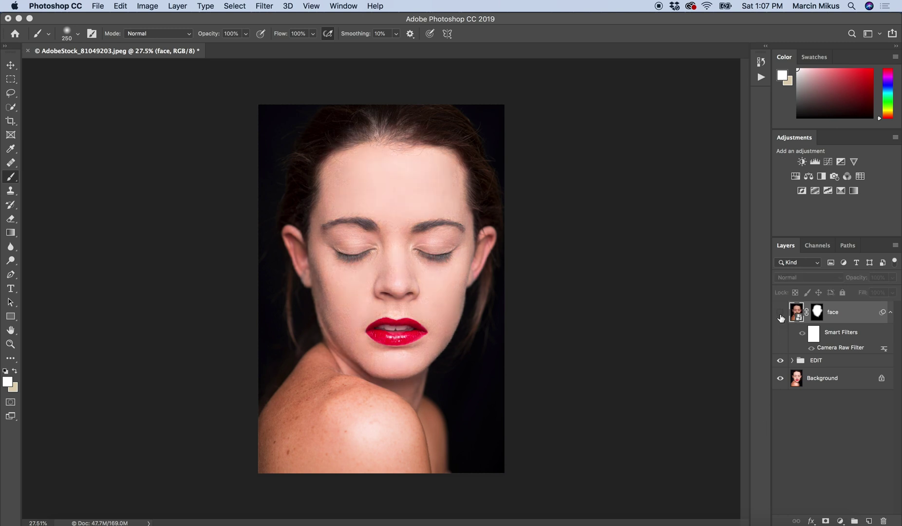
{"action": "left_click", "coordinate": [781, 316]}
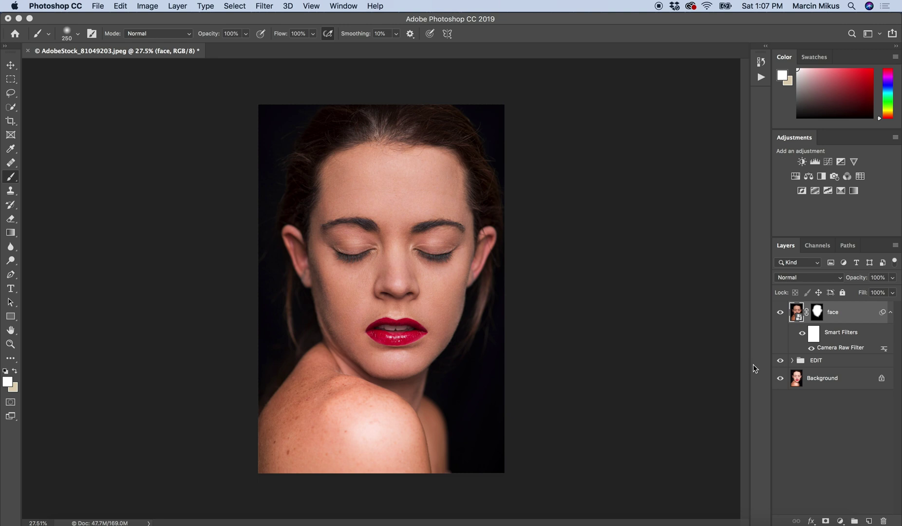